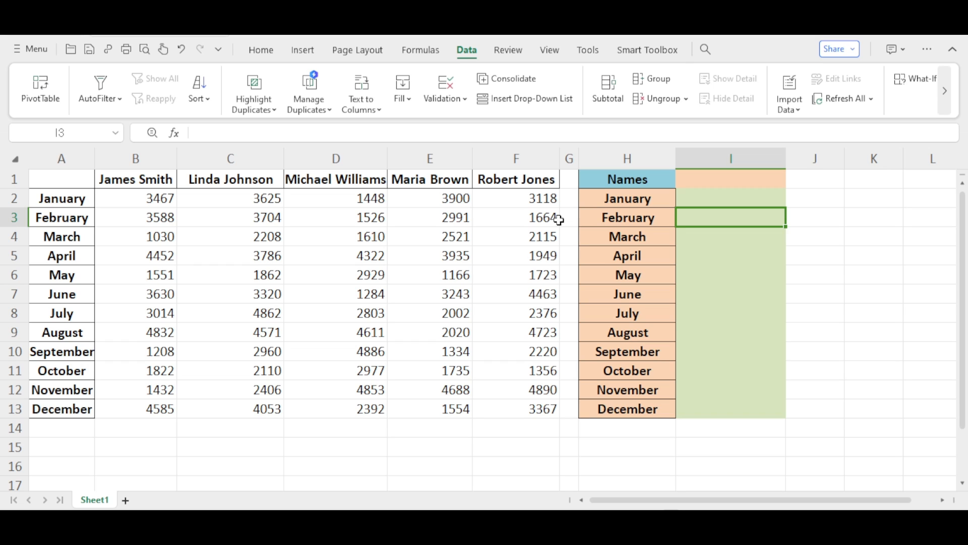
click(430, 179)
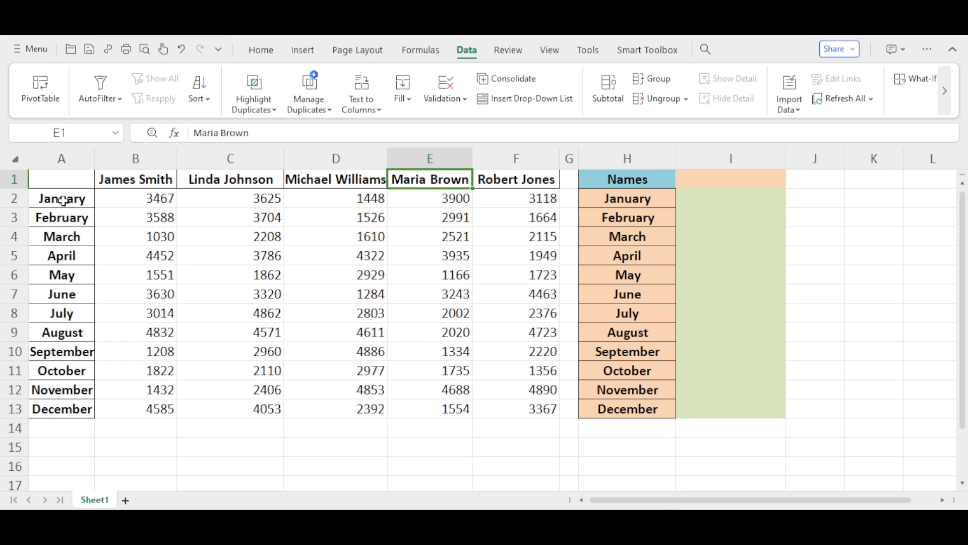
click(62, 200)
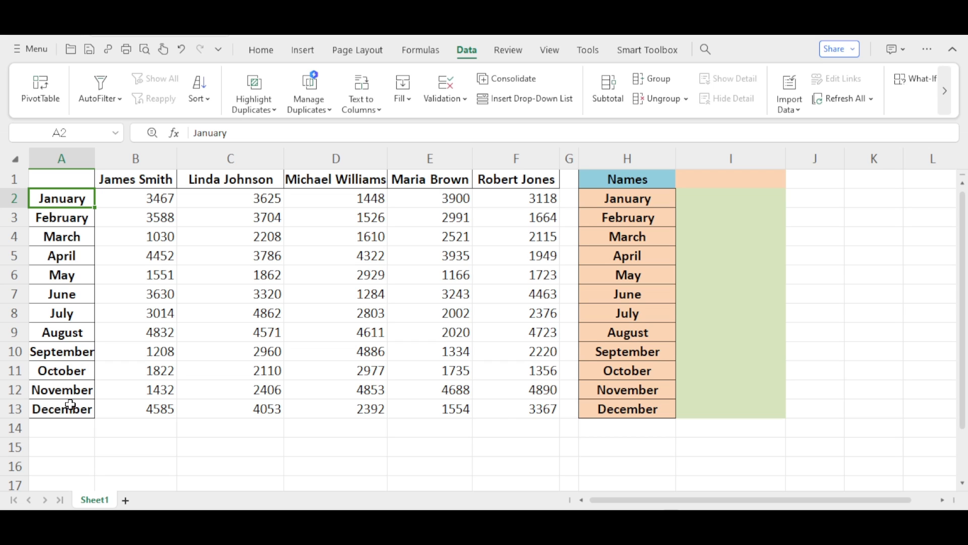
click(336, 274)
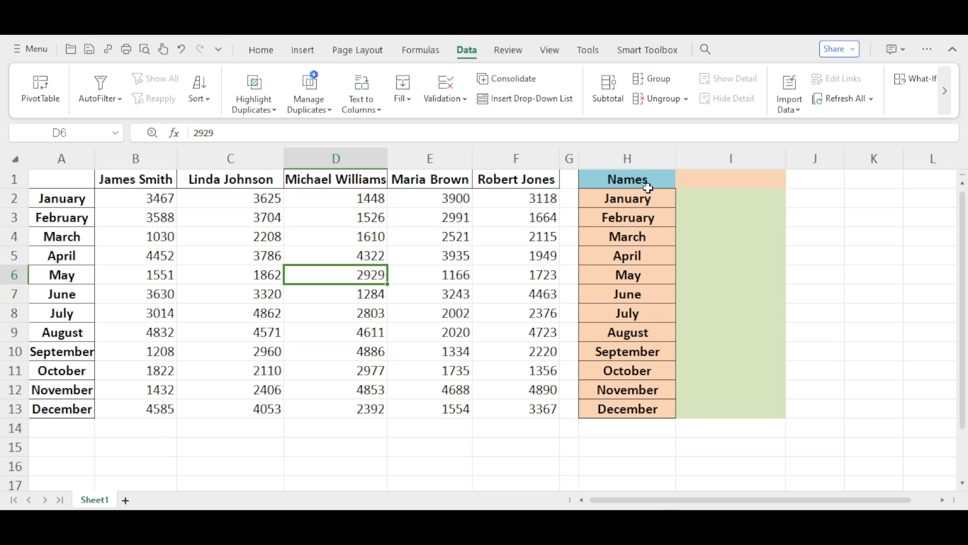
Add list data validation to cell I1 with an in-cell drop-down sourced from =$B$1:$F$1.
click(698, 184)
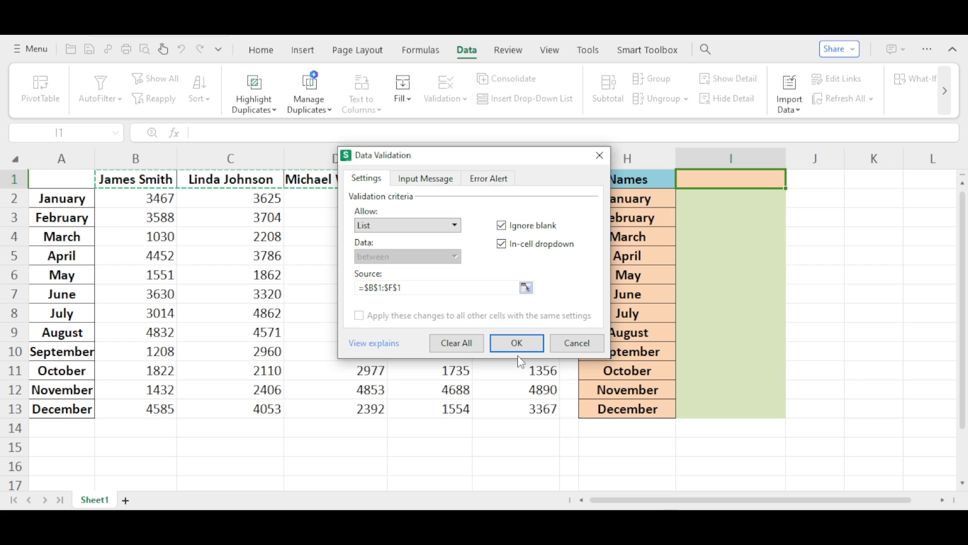
click(518, 345)
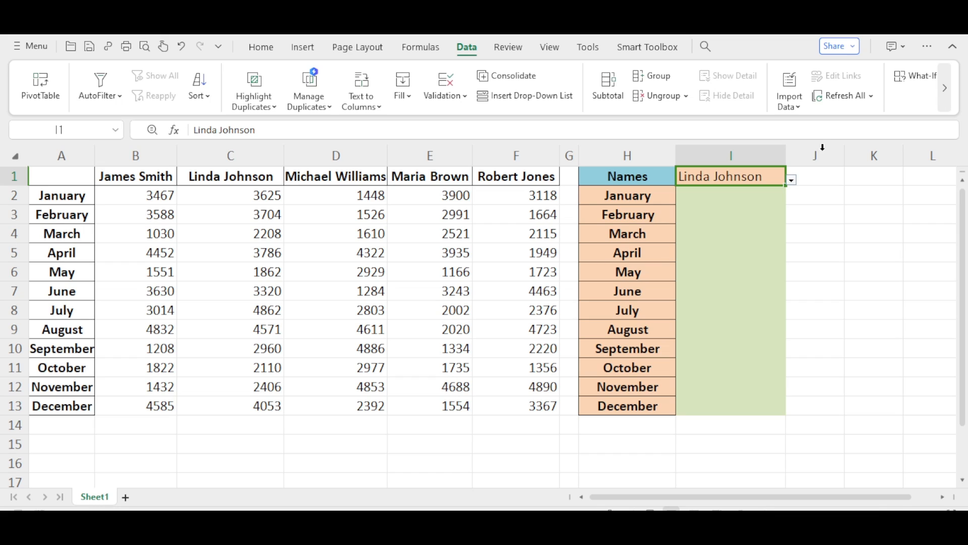
Choose the name that heads column E from the drop-down list in cell I1.
click(467, 174)
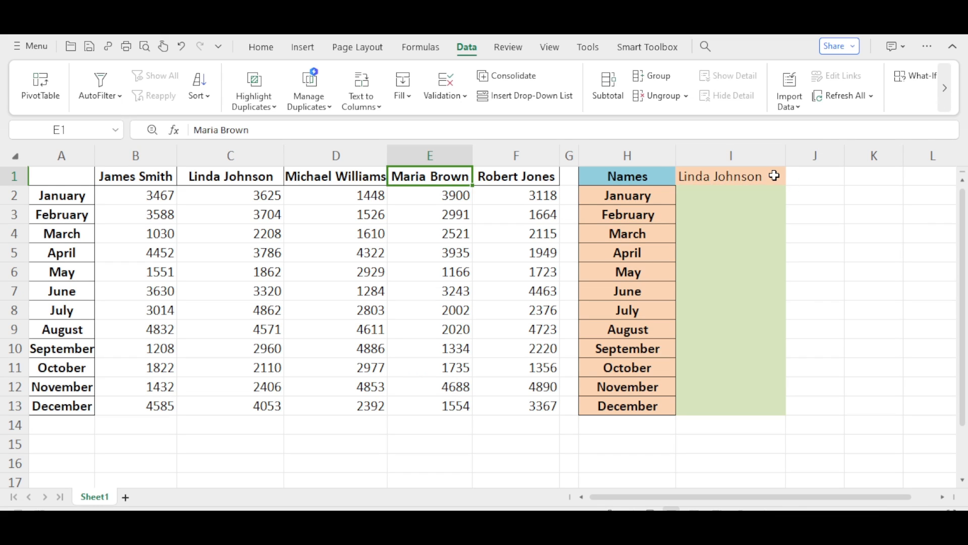
click(772, 176)
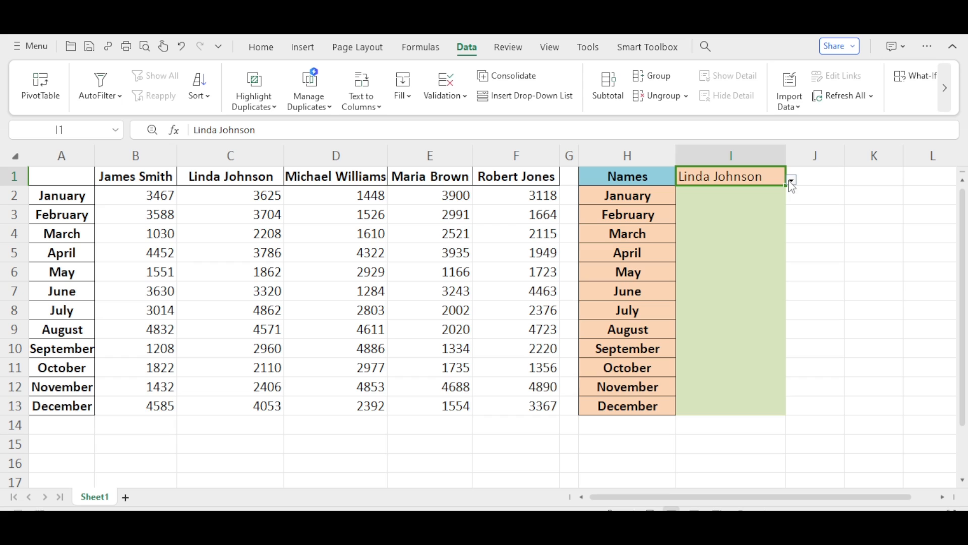
click(791, 181)
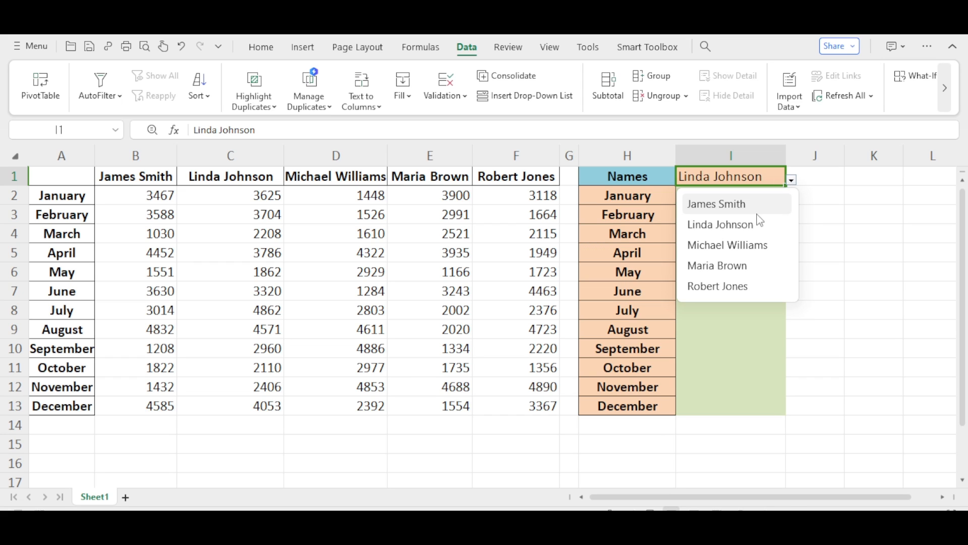
click(717, 266)
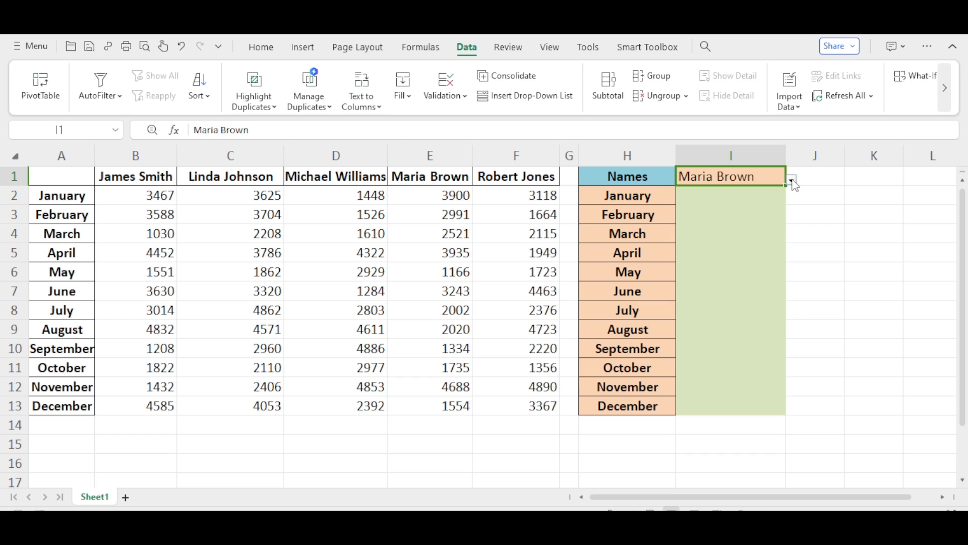
click(791, 181)
click(781, 182)
Begin an HLOOKUP formula in I2 with the absolute reference $I$1 as its lookup value.
click(707, 195)
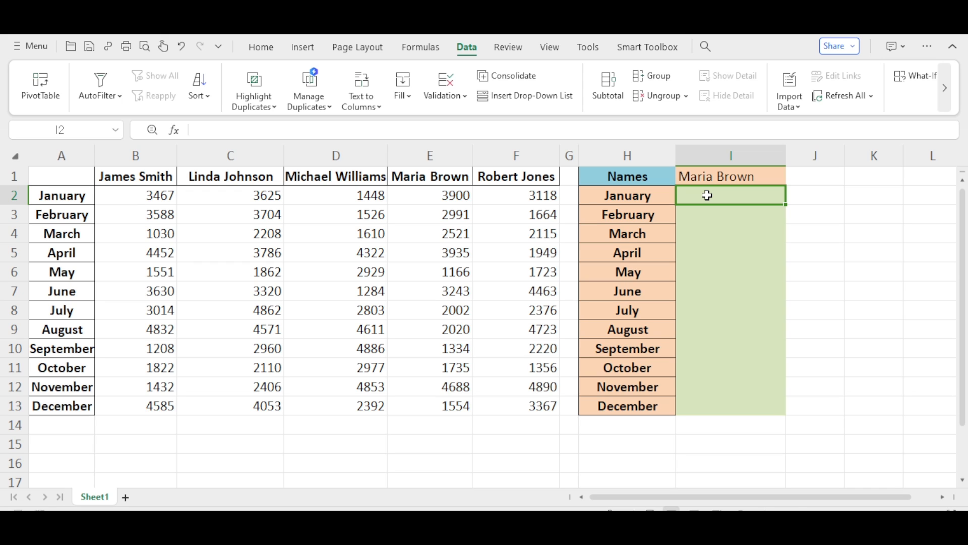
text(=hlook)
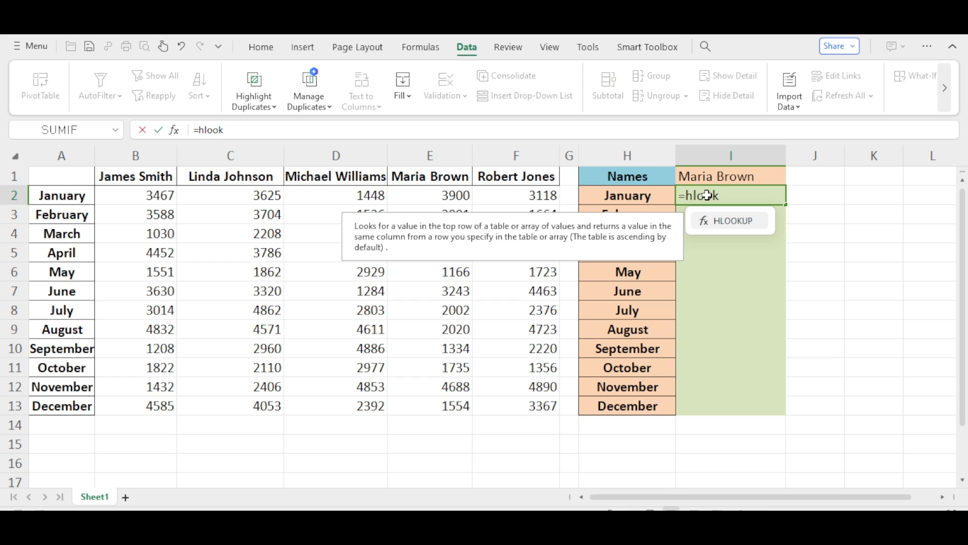
double_click(737, 220)
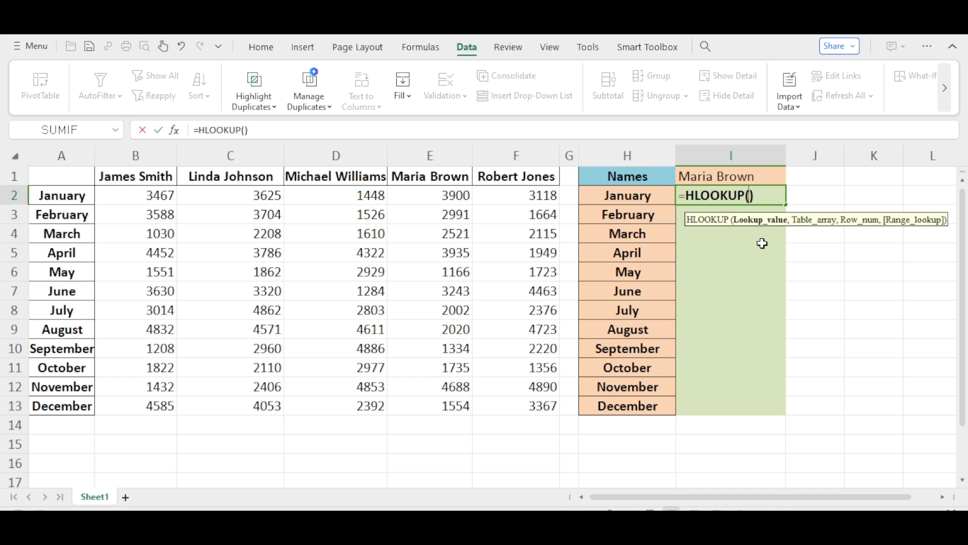
click(730, 222)
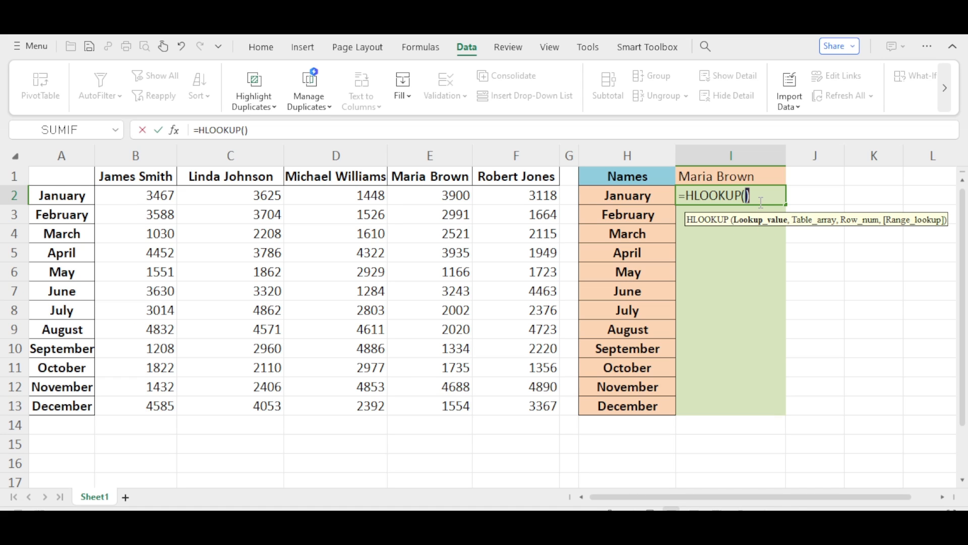
click(741, 179)
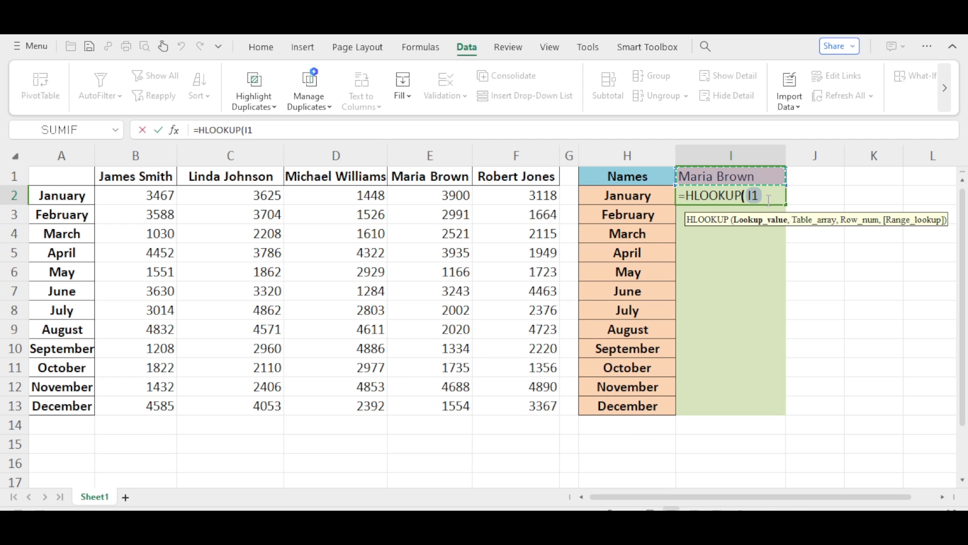
click(244, 129)
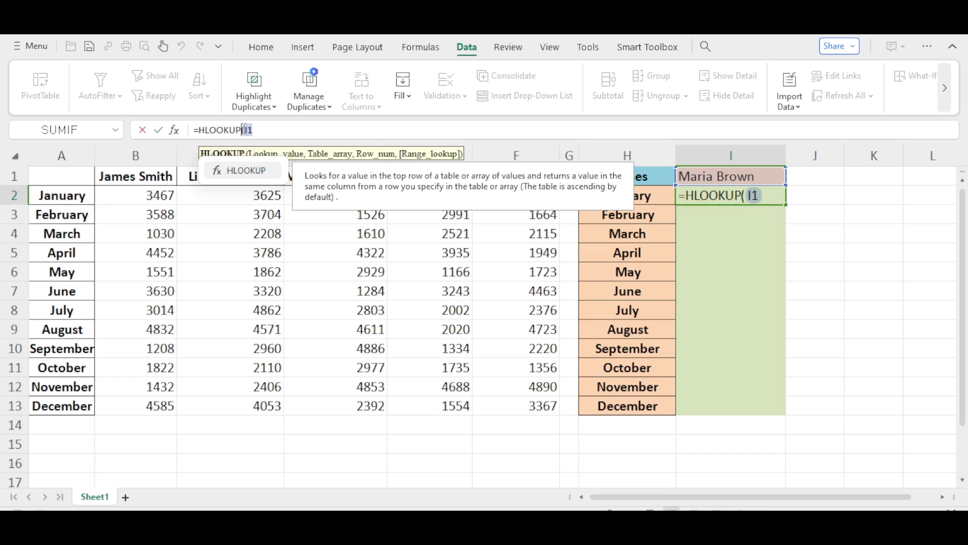
drag(244, 130, 245, 130)
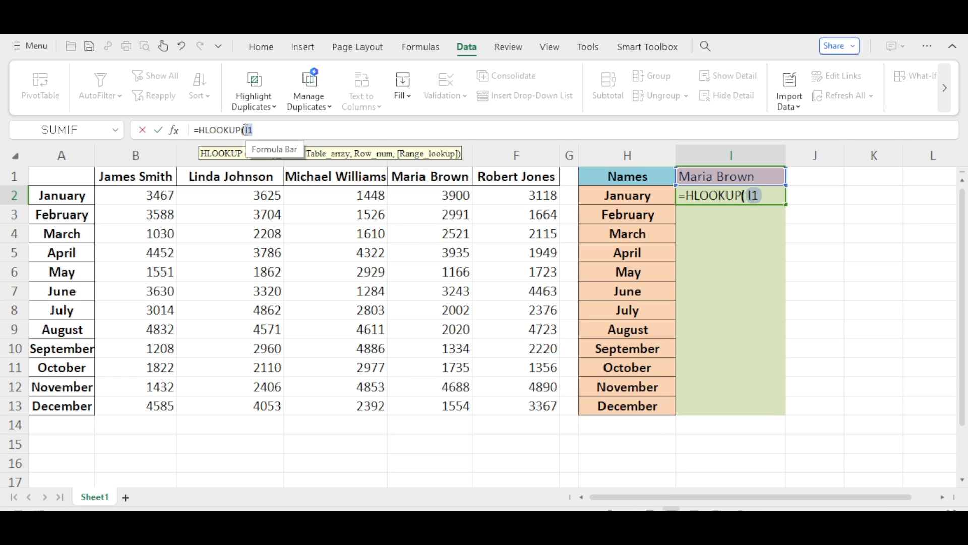
key(F4)
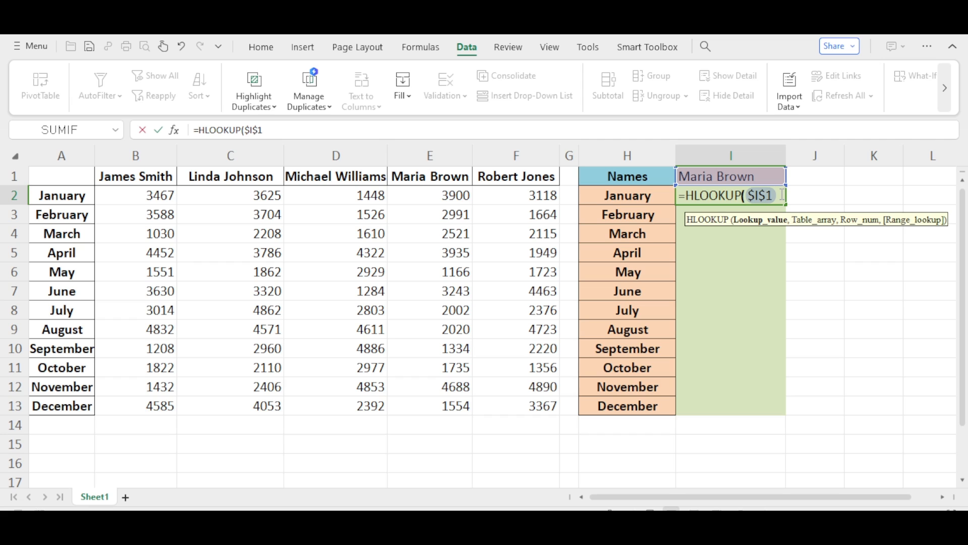
text(,)
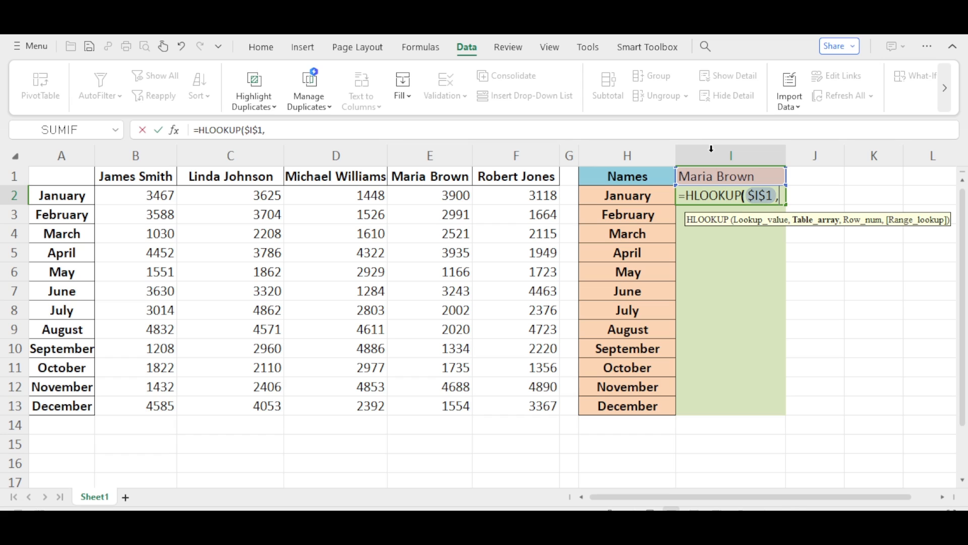
Set the HLOOKUP table array in I2 to the whole data table as the absolute range $A$1:$F$13.
click(78, 179)
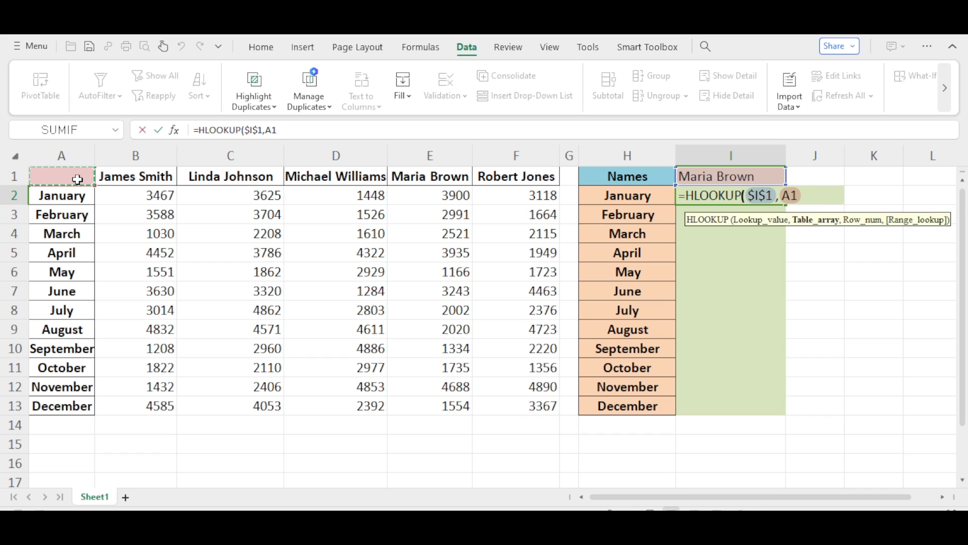
drag(77, 179, 445, 395)
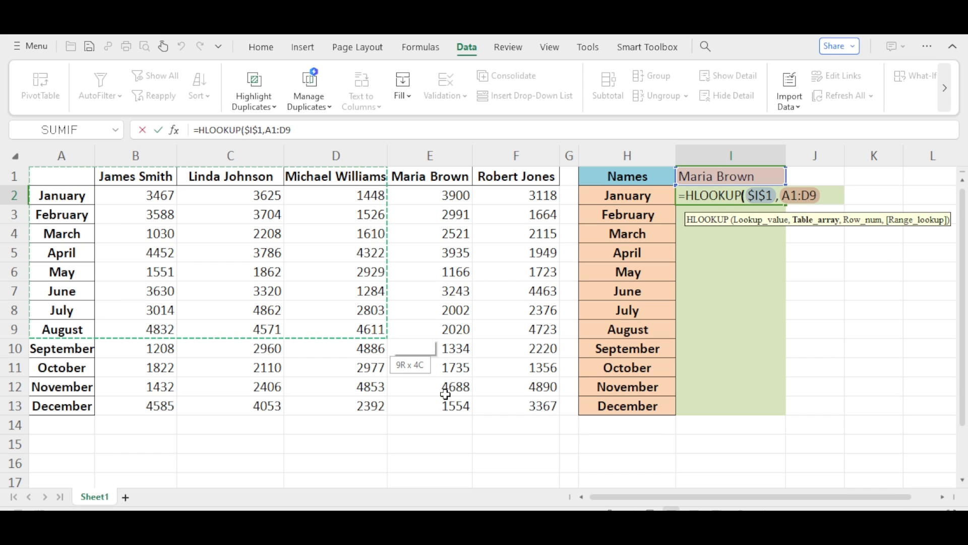
drag(445, 394, 540, 411)
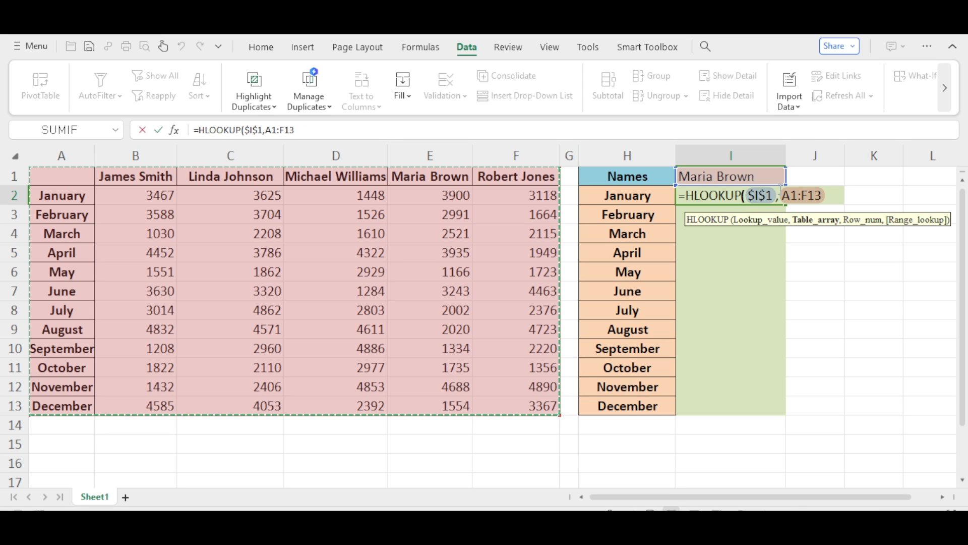
key(F4)
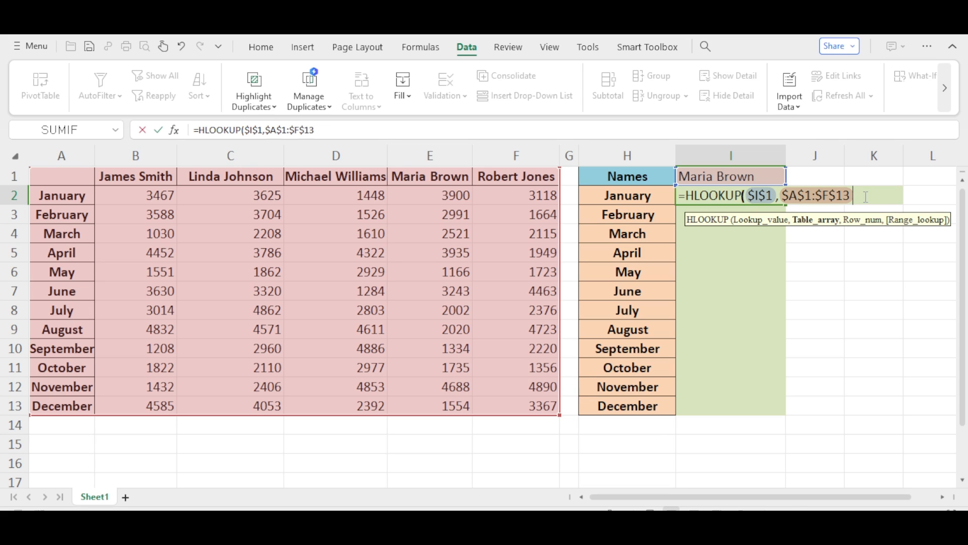
text(,)
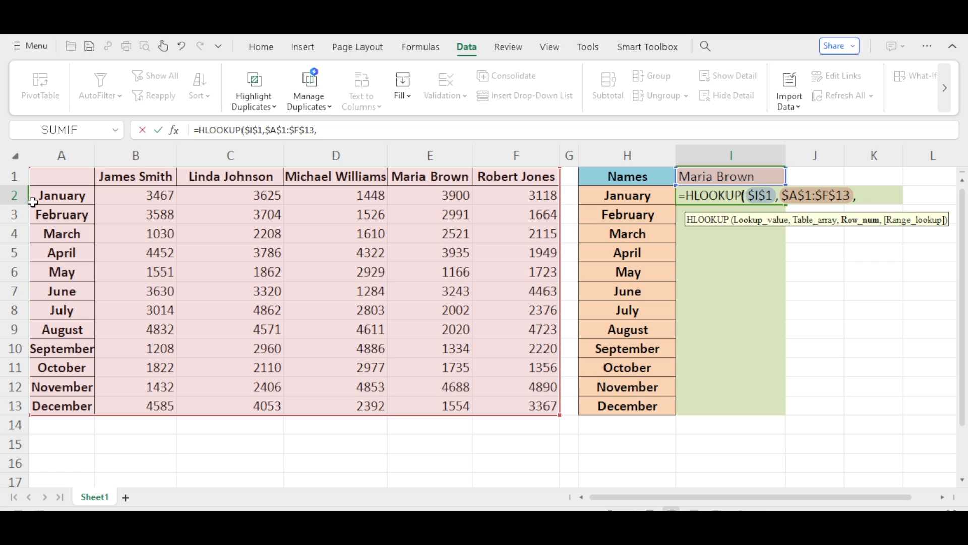
Complete the HLOOKUP formula in I2 with row number 2 and FALSE for an exact match.
click(14, 196)
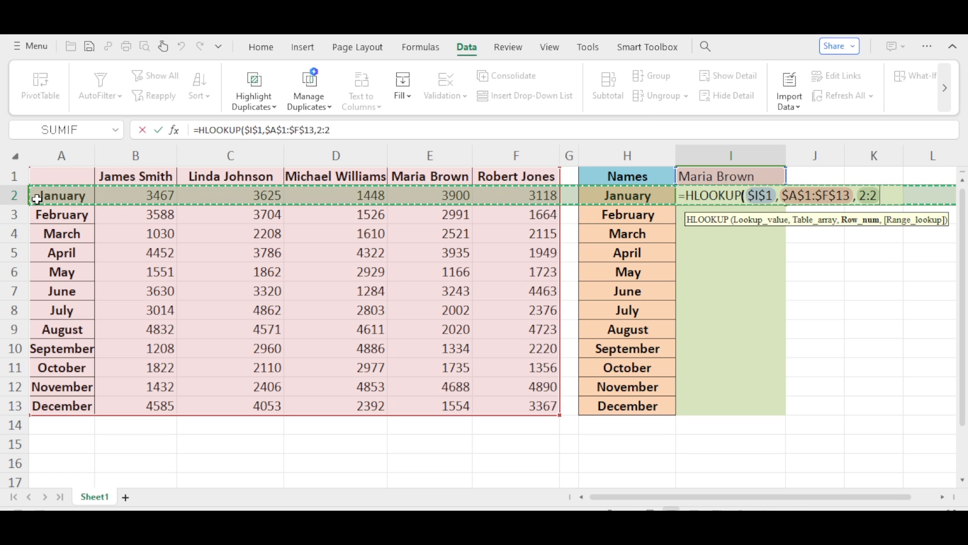
click(36, 200)
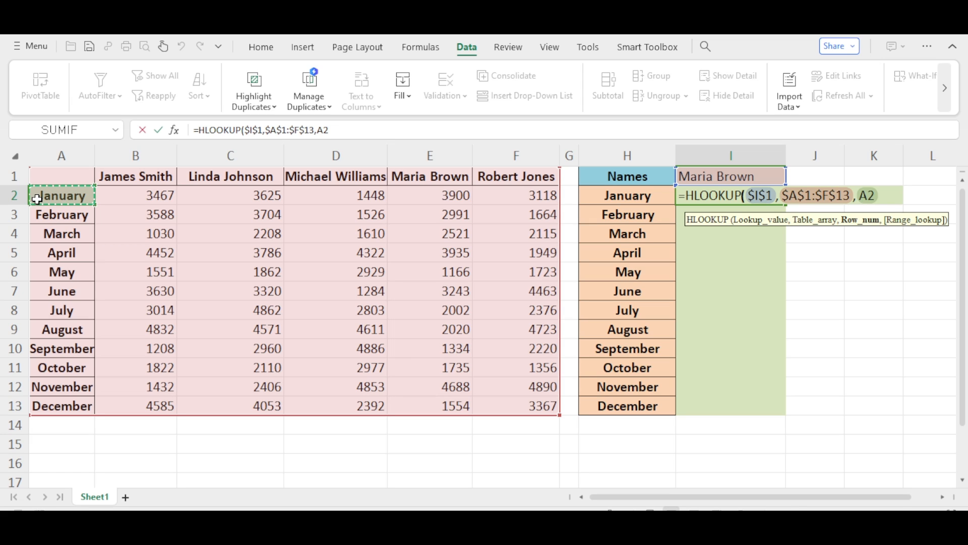
key(BackSpace)
key(BackSpace)
text(2)
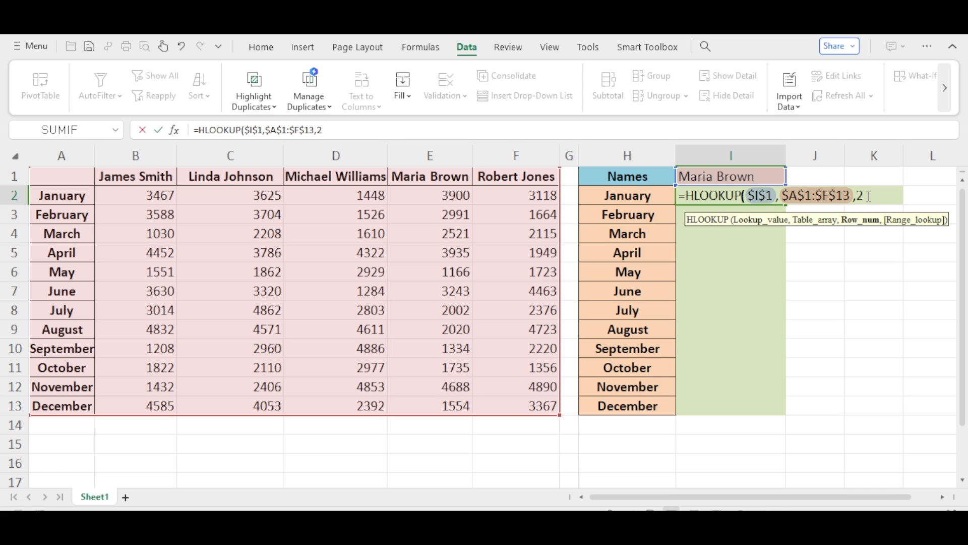
text(,)
text(FALSE)
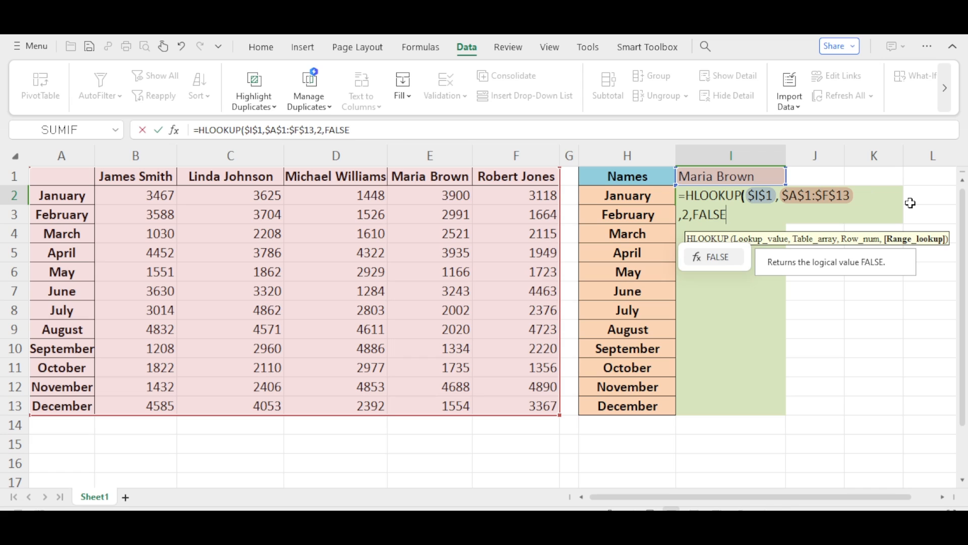
text())
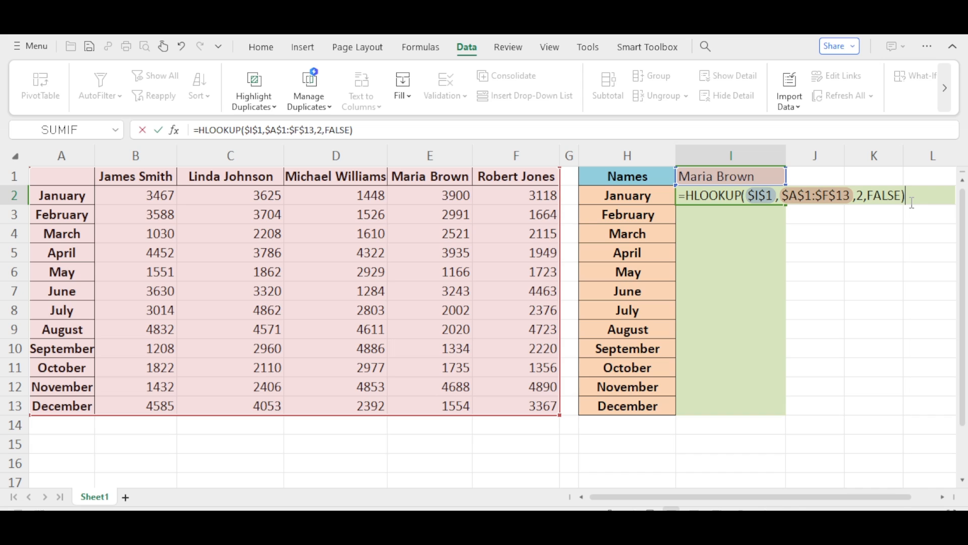
key(Return)
Copy the HLOOKUP formula from I2 down through the December row, I13.
click(721, 183)
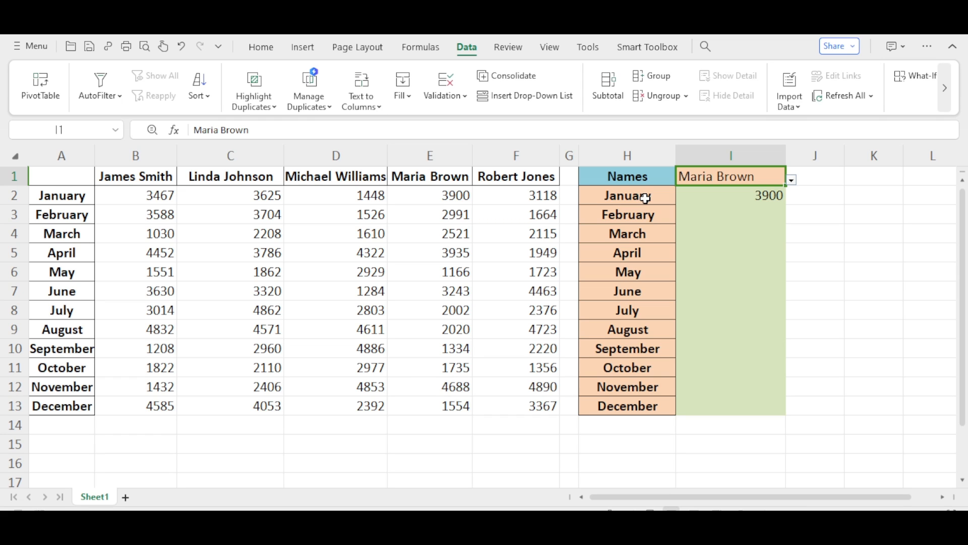
click(766, 198)
double_click(784, 203)
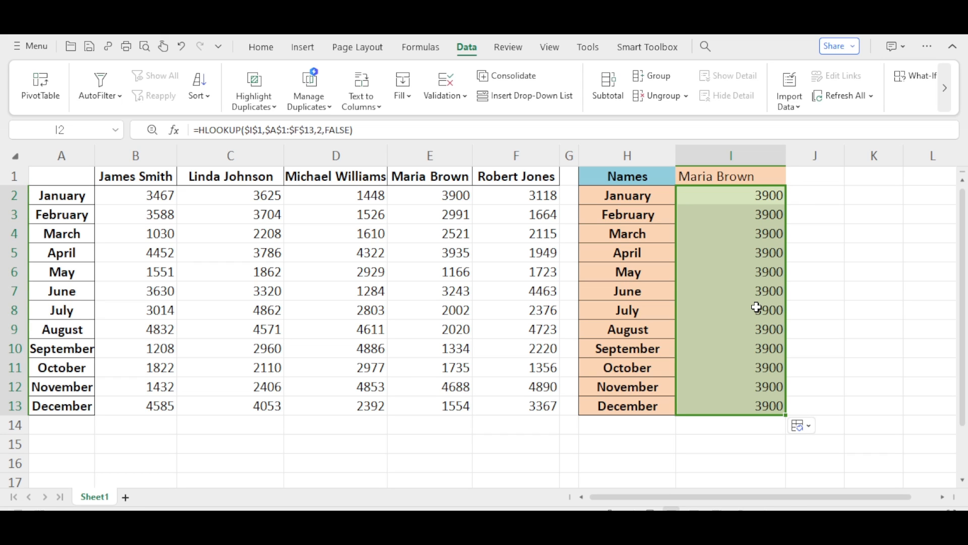
click(768, 216)
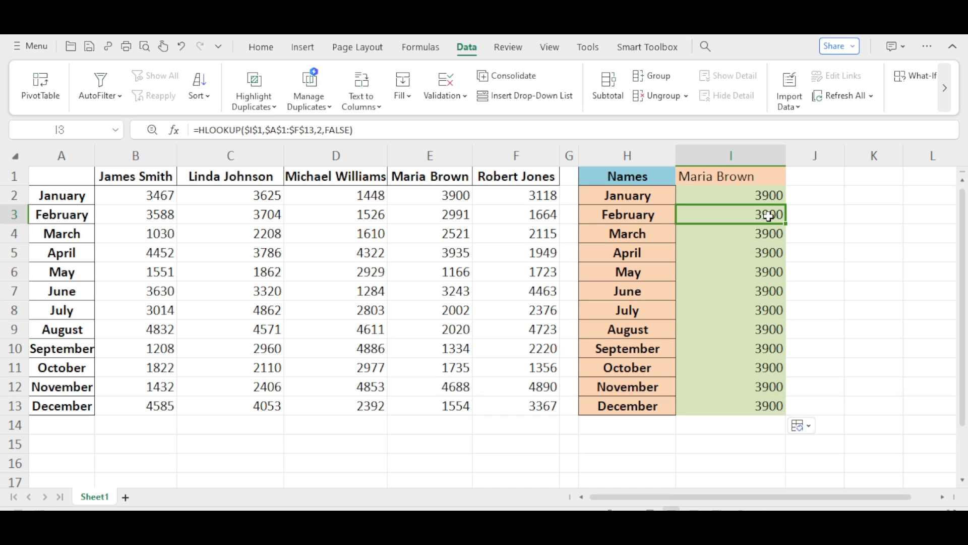
double_click(769, 216)
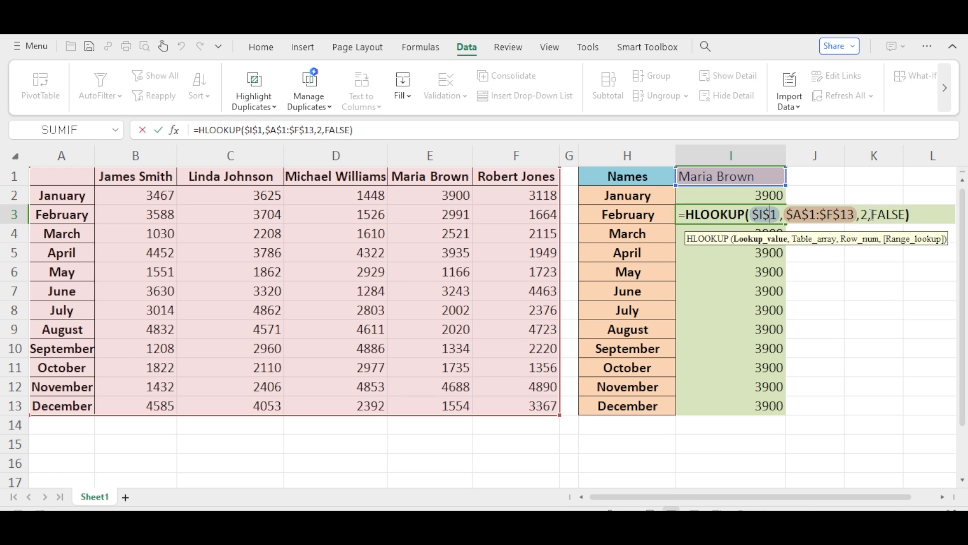
click(870, 216)
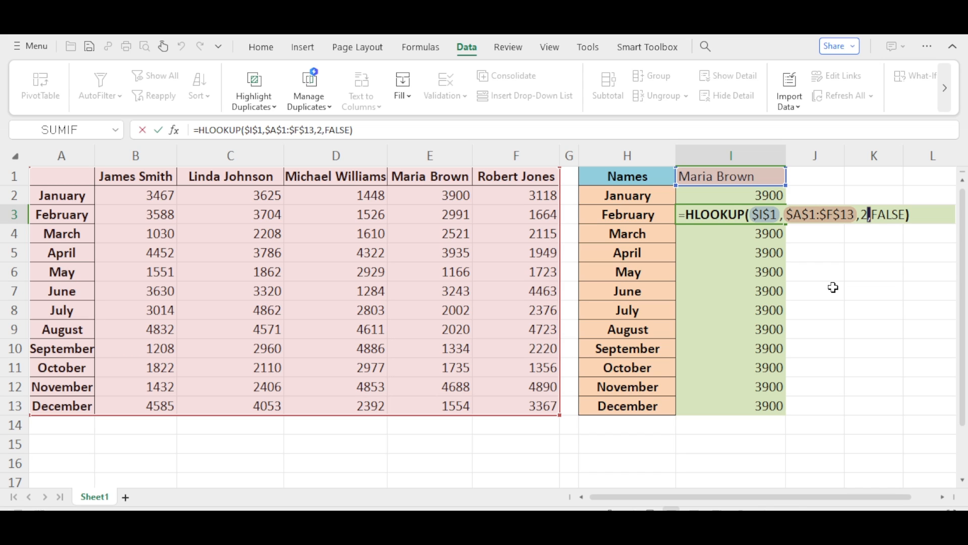
click(772, 217)
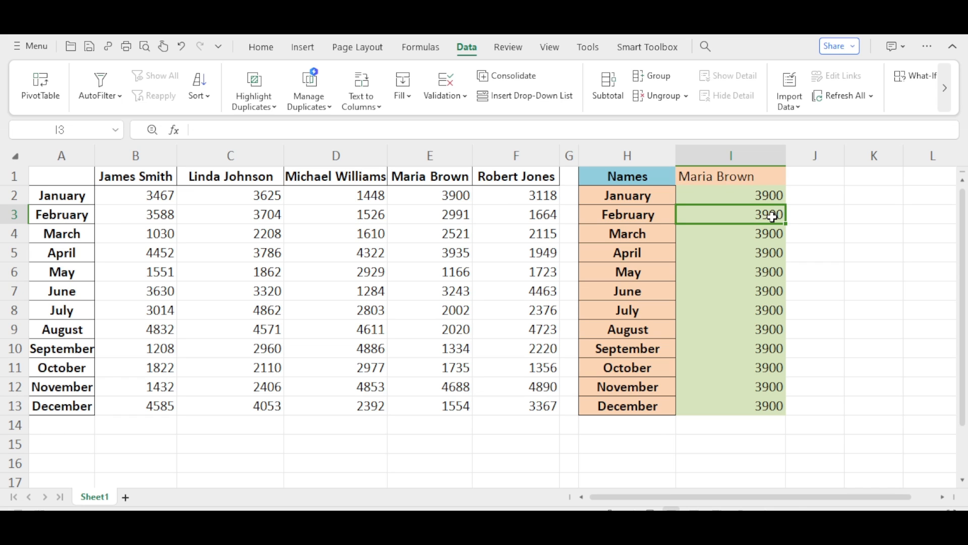
Replace the row number 2 in I3's HLOOKUP formula with ROW(), keeping the comma before FALSE.
double_click(773, 217)
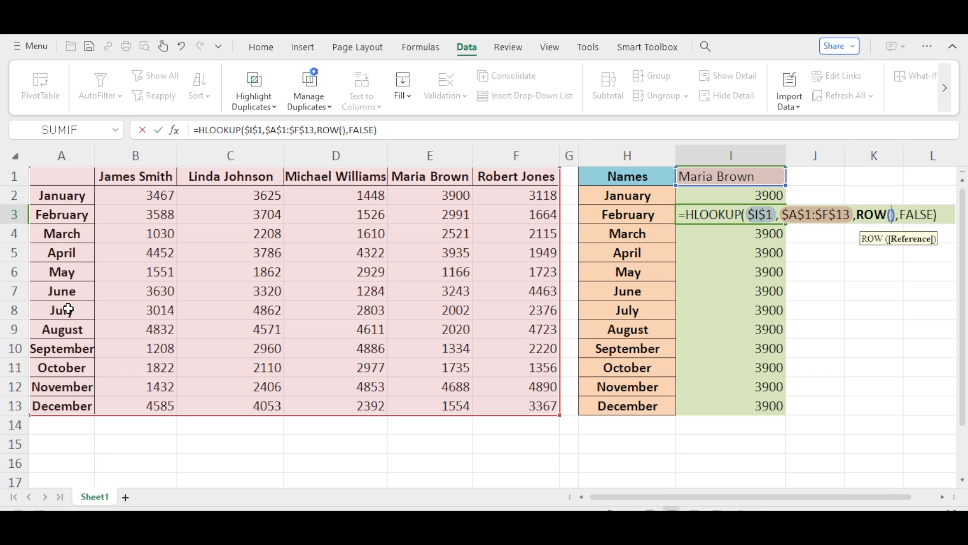
key(Right)
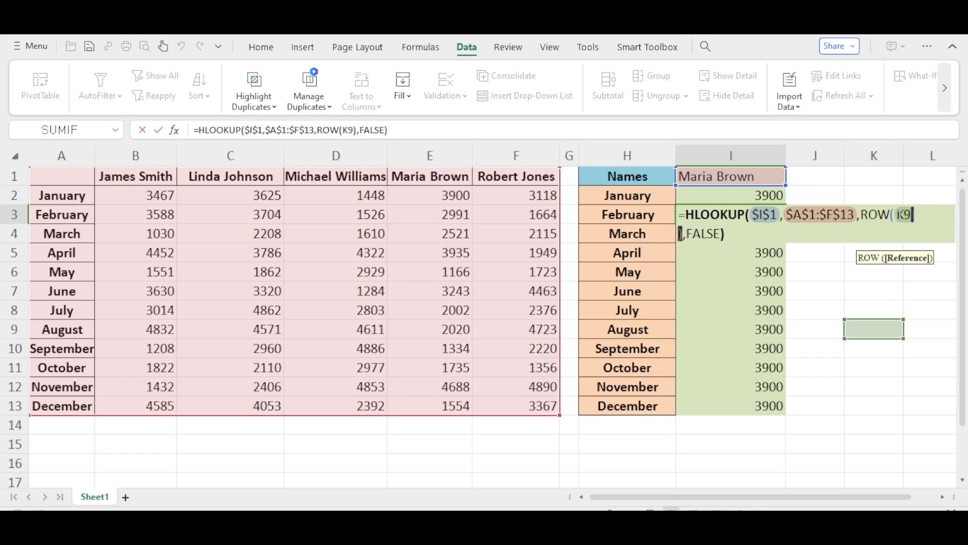
key(Delete)
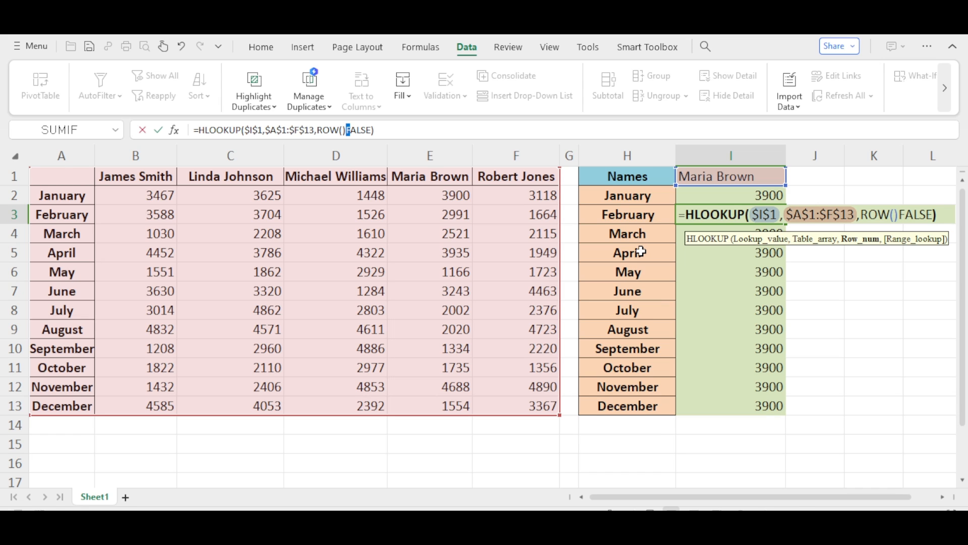
text(,)
key(shift+Return)
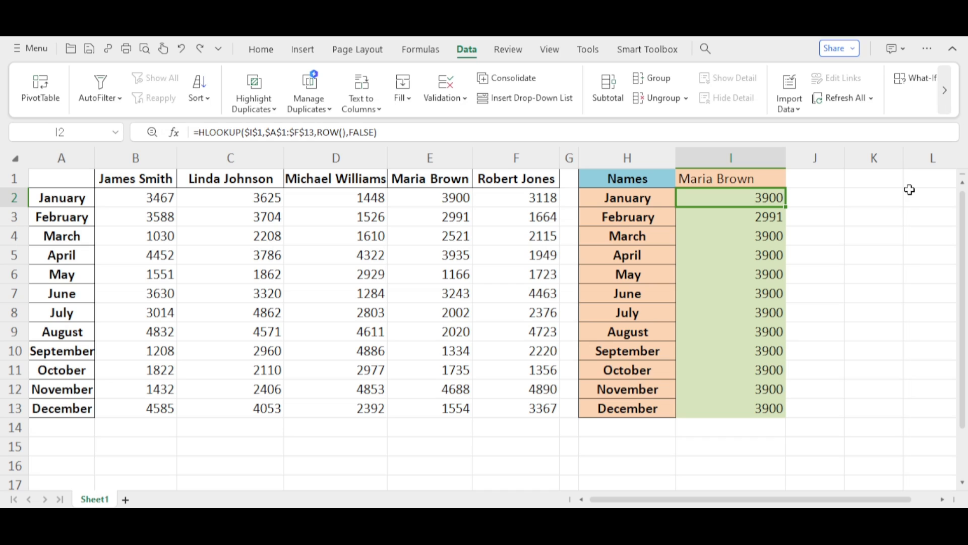
Copy the HLOOKUP formula with ROW() from I2 down through the December row, I13.
double_click(769, 197)
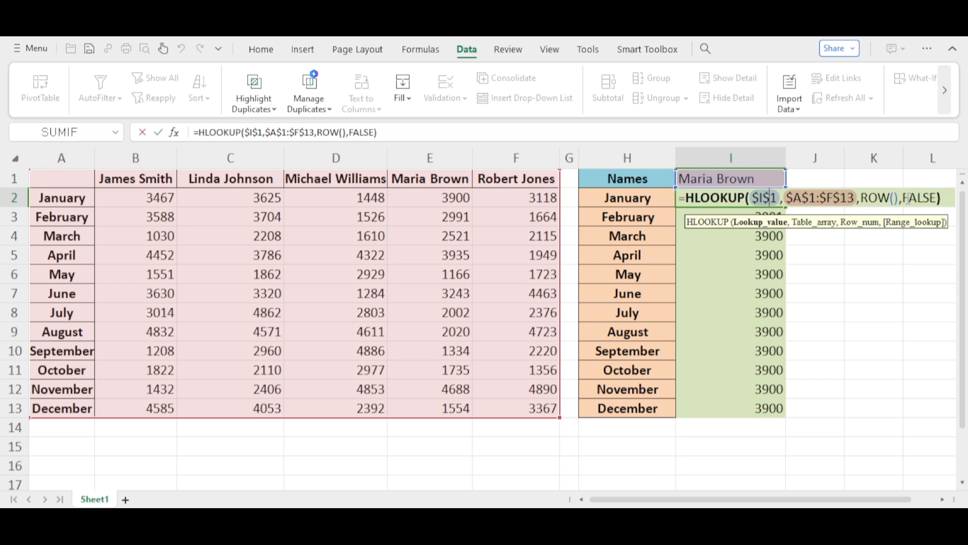
key(Escape)
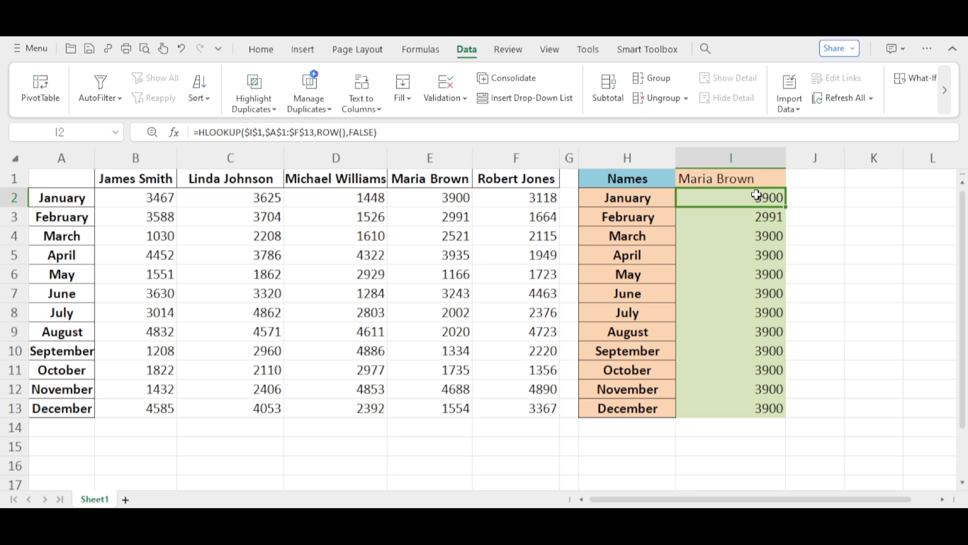
double_click(784, 205)
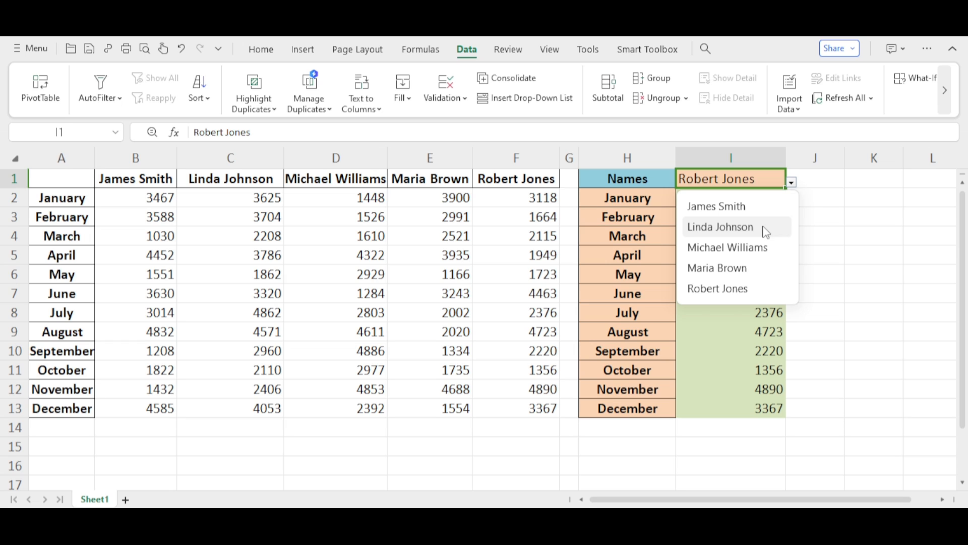
Choose the third name in I1's drop-down to look up that person's monthly values, and select the January label in A2.
click(728, 247)
click(61, 201)
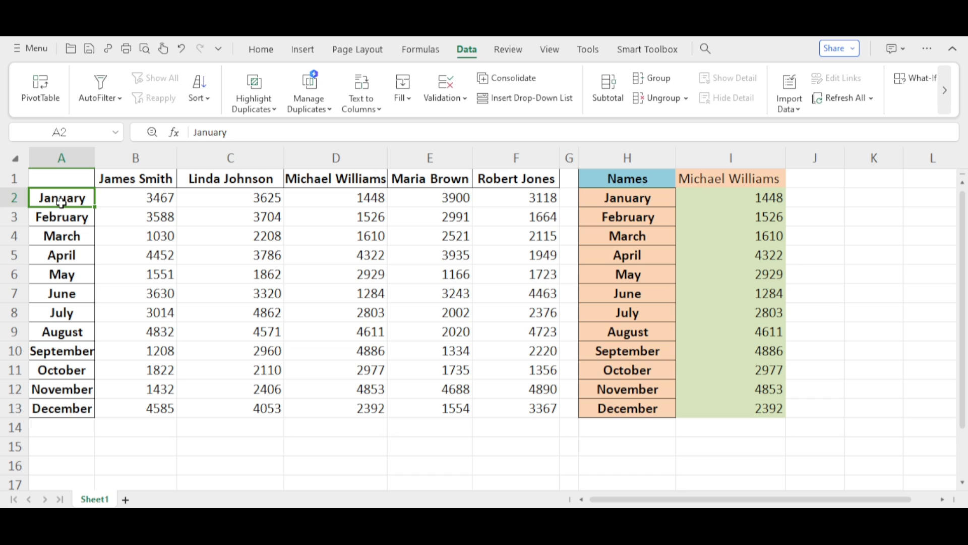